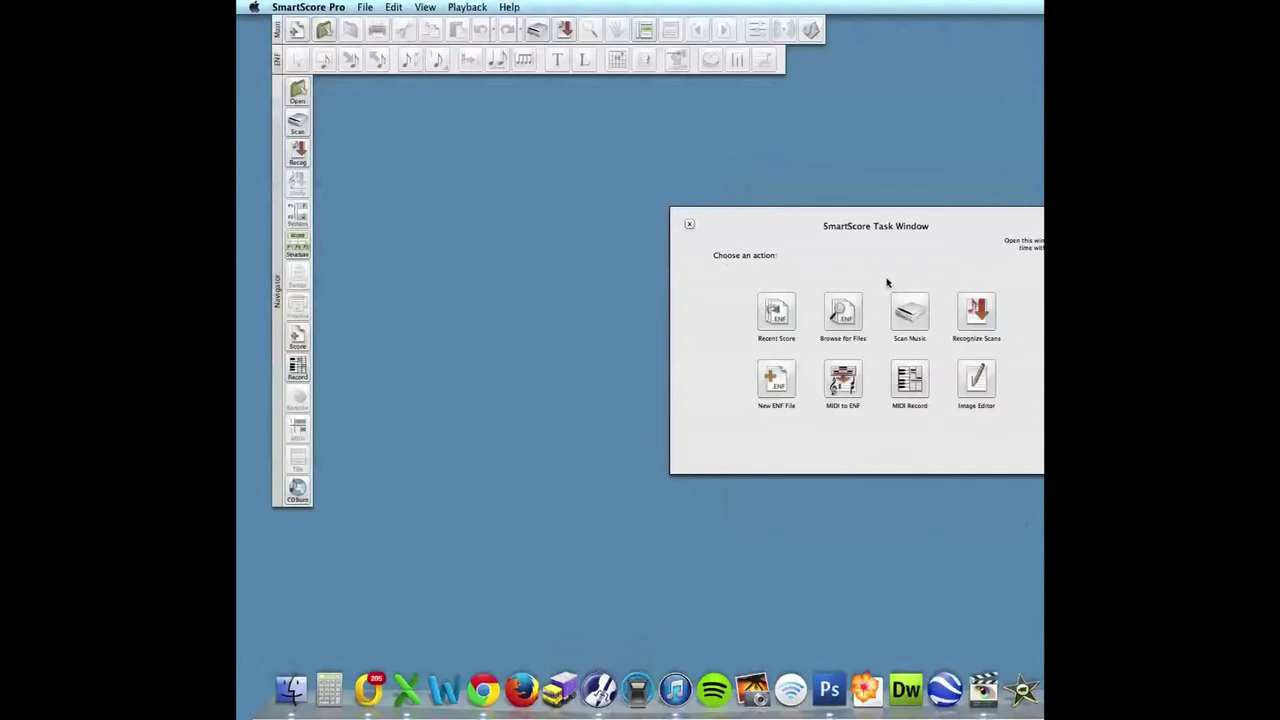
# Start a music scan, decline the EPSON troubleshooter, dismiss 'Scanner not ready', and bring the Scan window into view
pyautogui.click(920, 318)
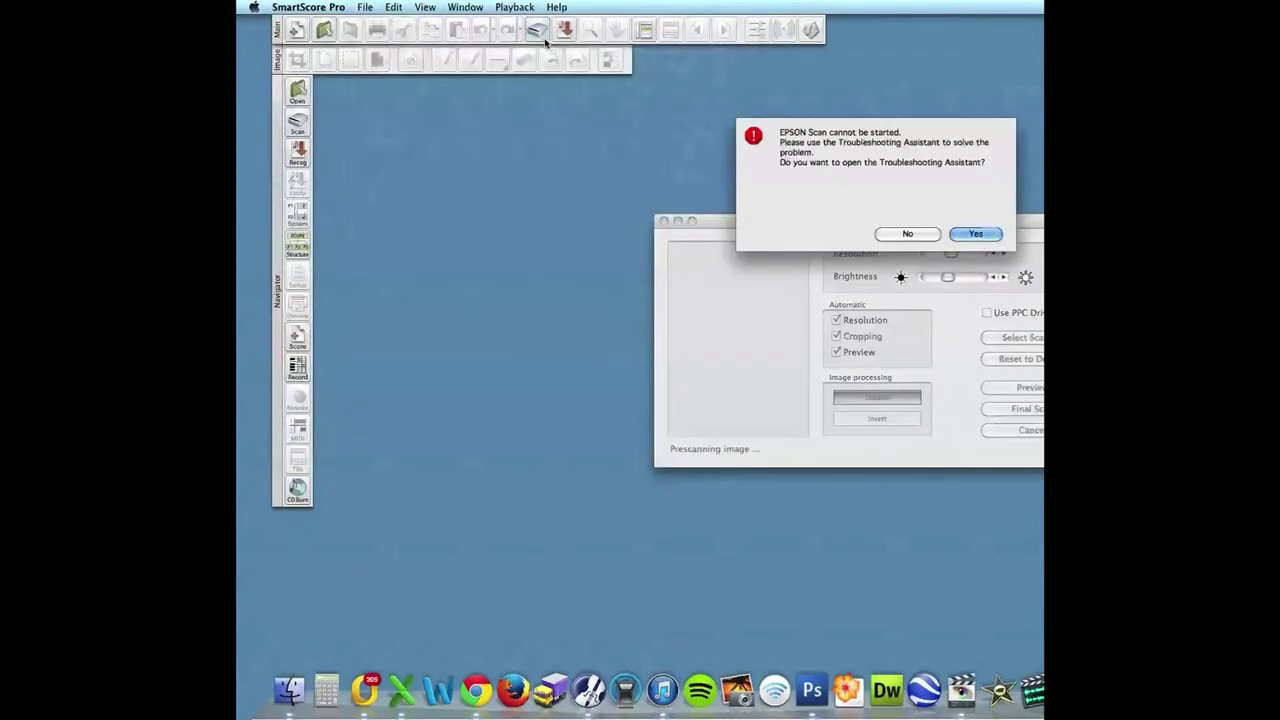
pyautogui.click(895, 235)
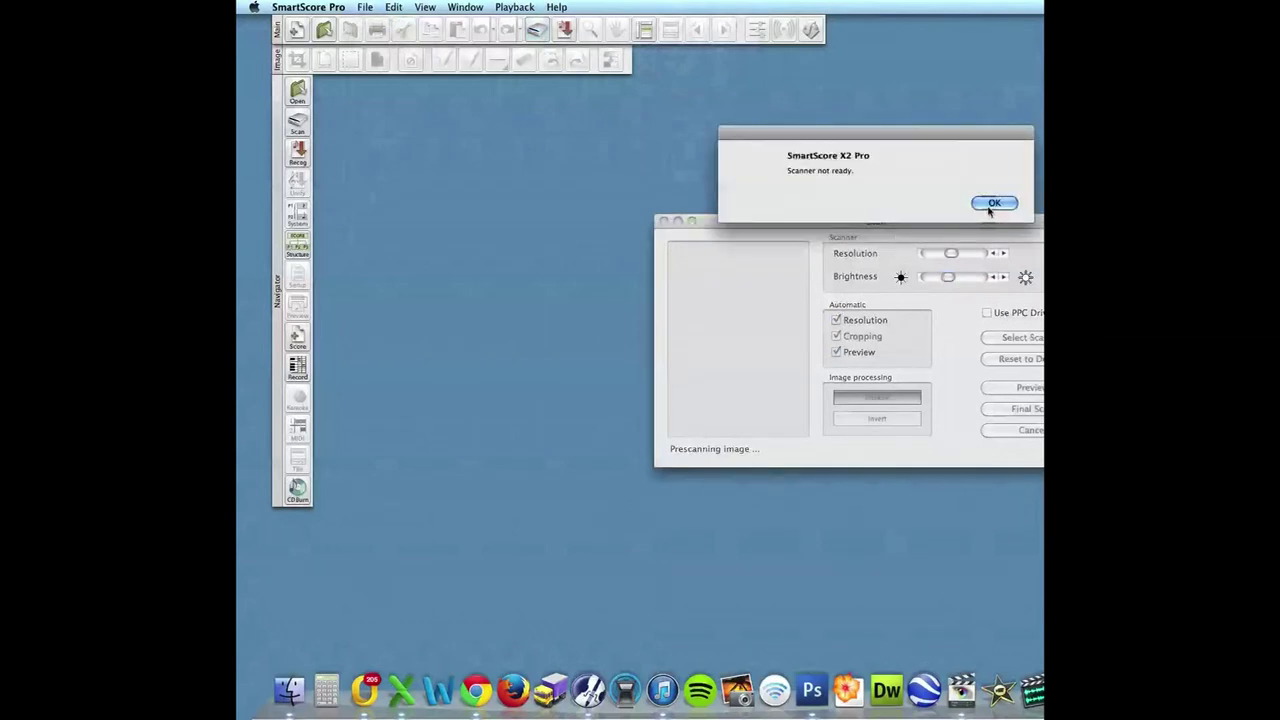
pyautogui.click(994, 204)
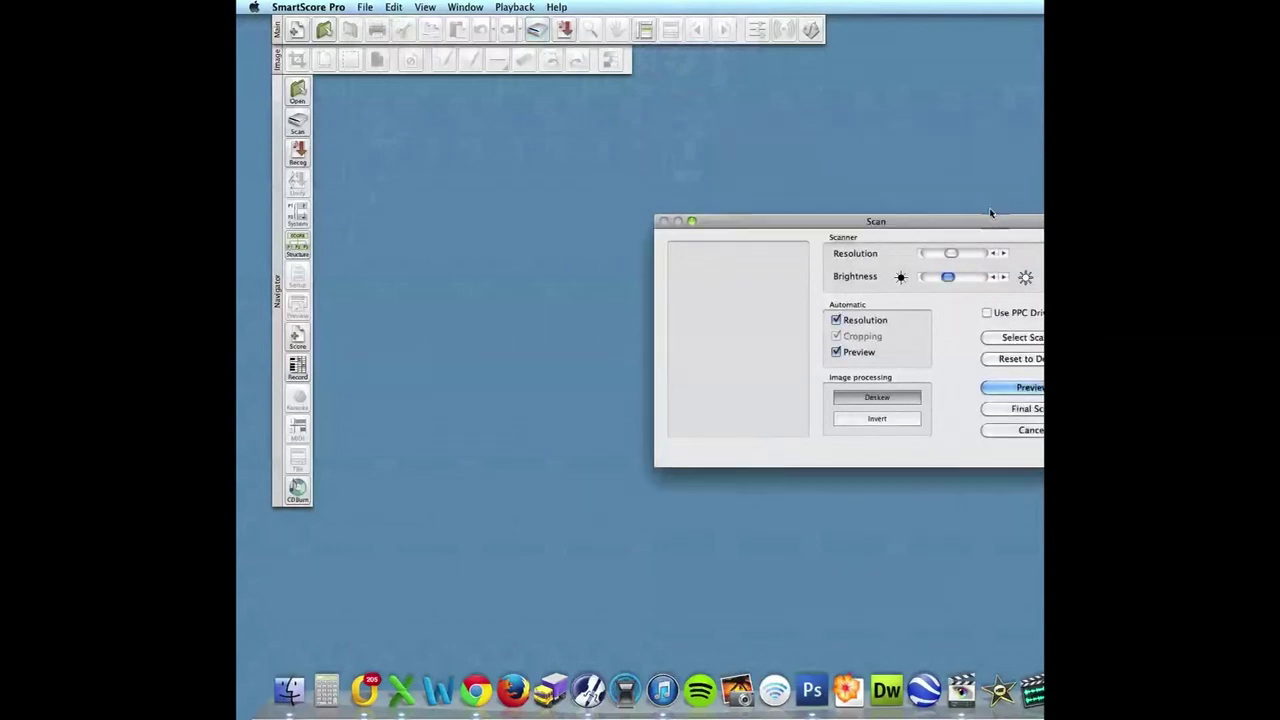
pyautogui.moveTo(763, 223); pyautogui.dragTo(657, 217)
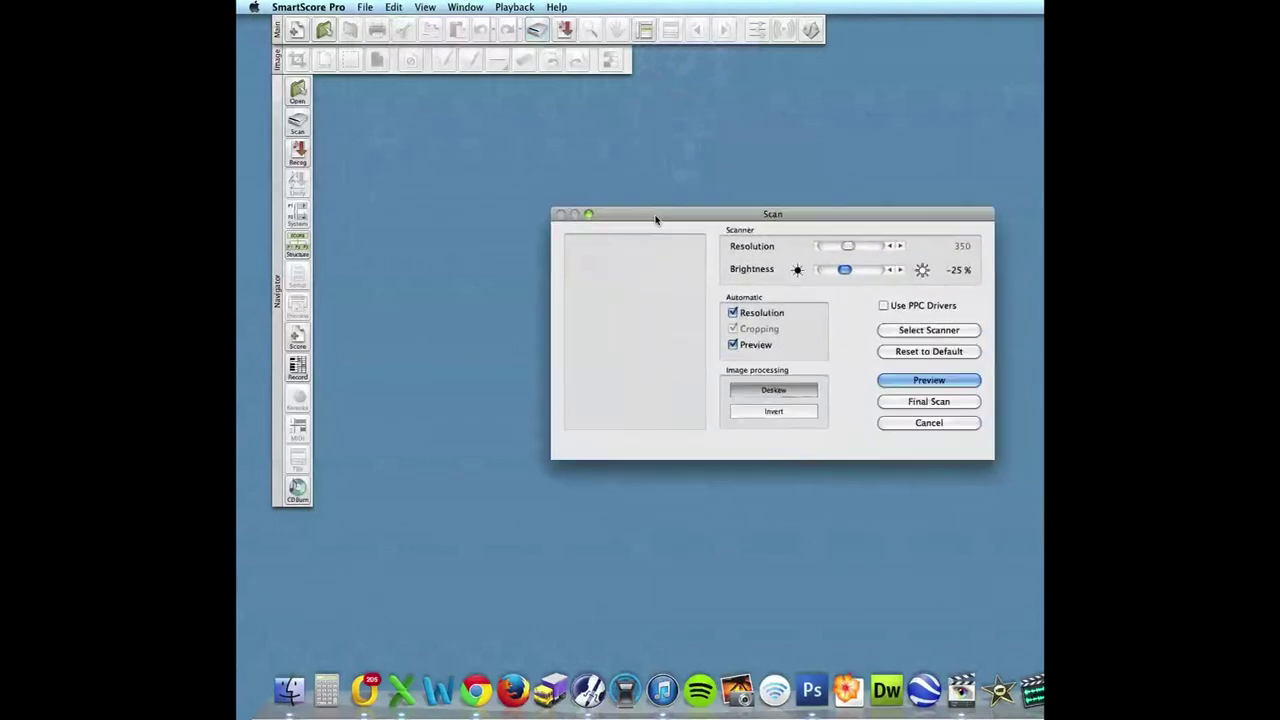
# Cancel the Scan window and set the scan interface to Your Scanner's
pyautogui.click(928, 424)
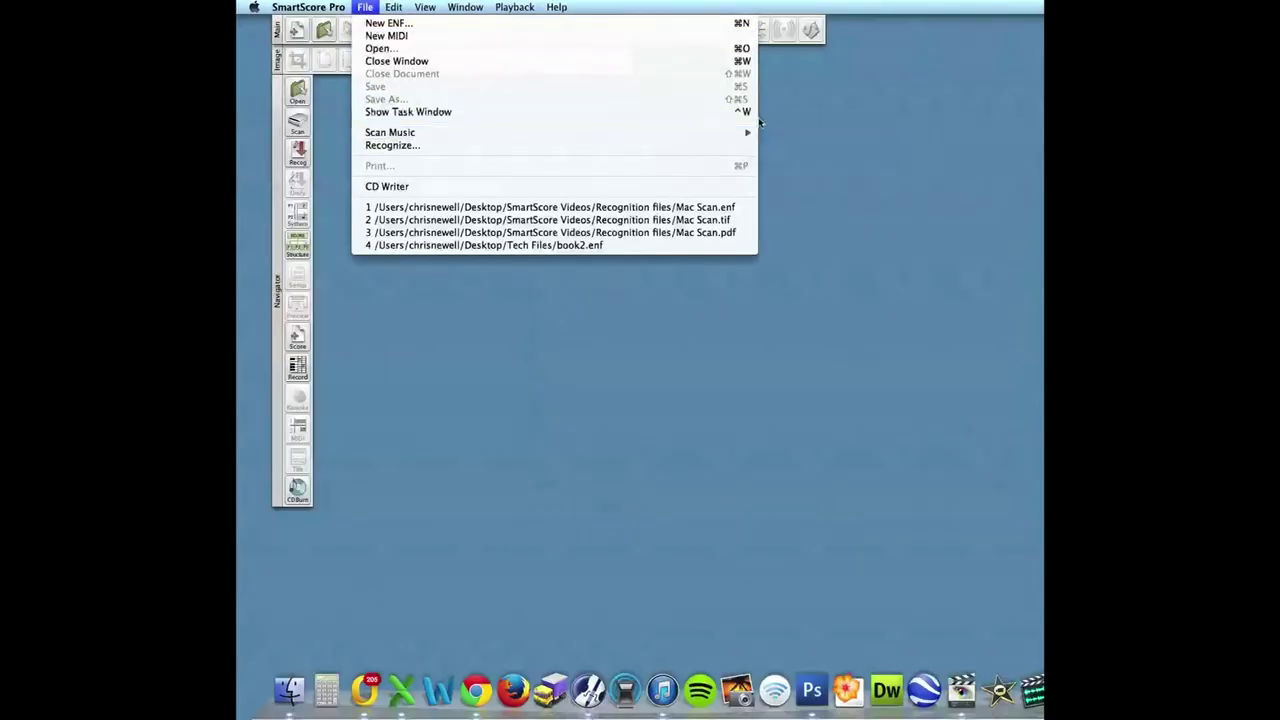
pyautogui.moveTo(748, 132)
pyautogui.moveTo(830, 158)
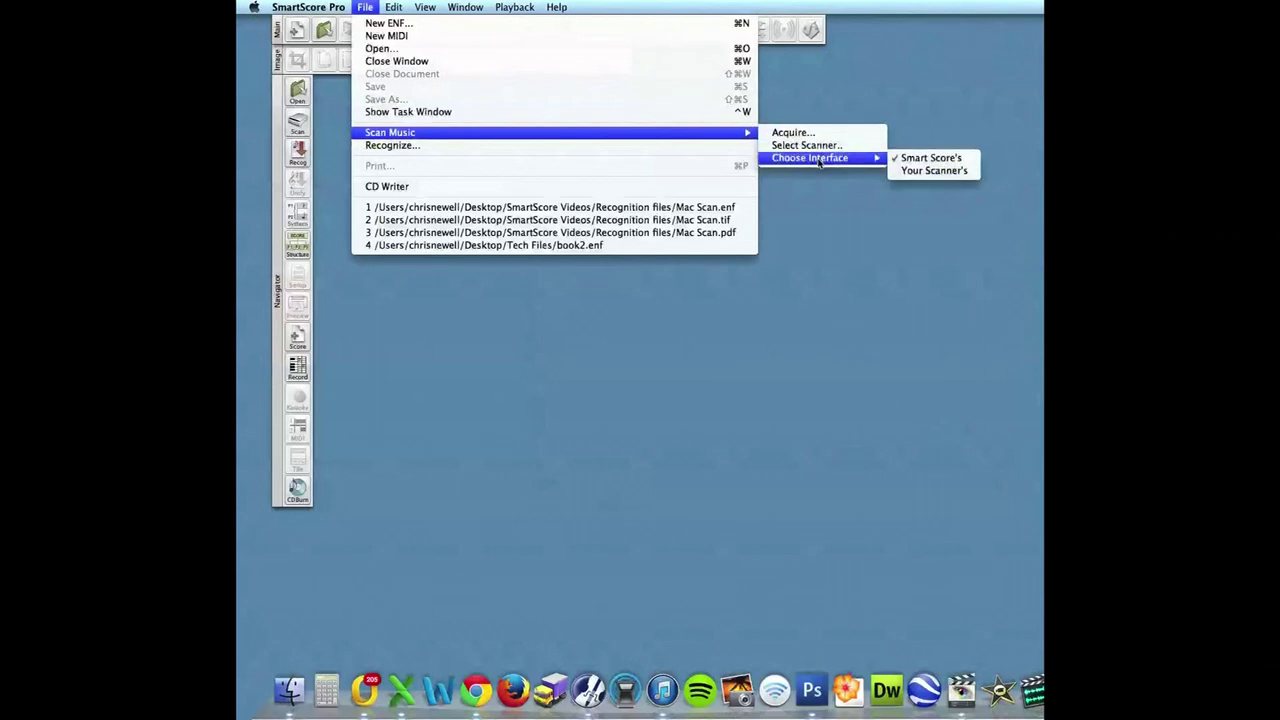
pyautogui.click(930, 171)
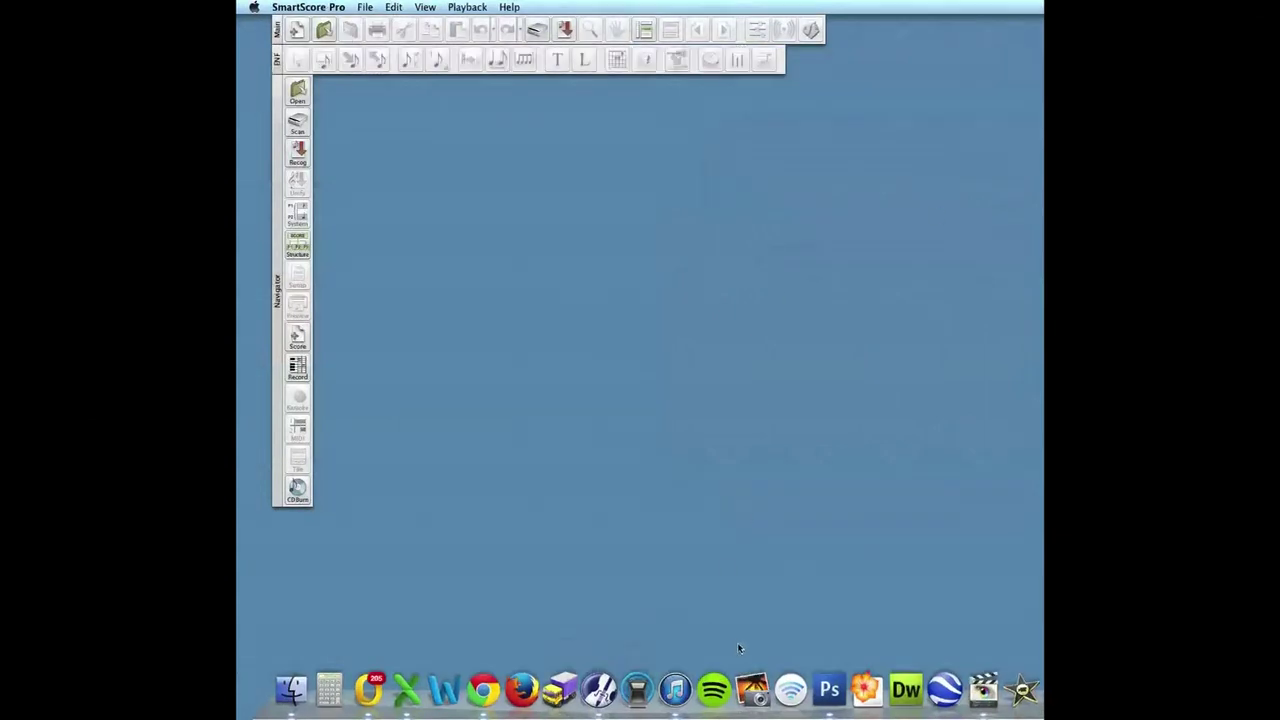
# Launch HP Scan and scan on the Photosmart 6520 using the Documents with Text preset
pyautogui.click(645, 700)
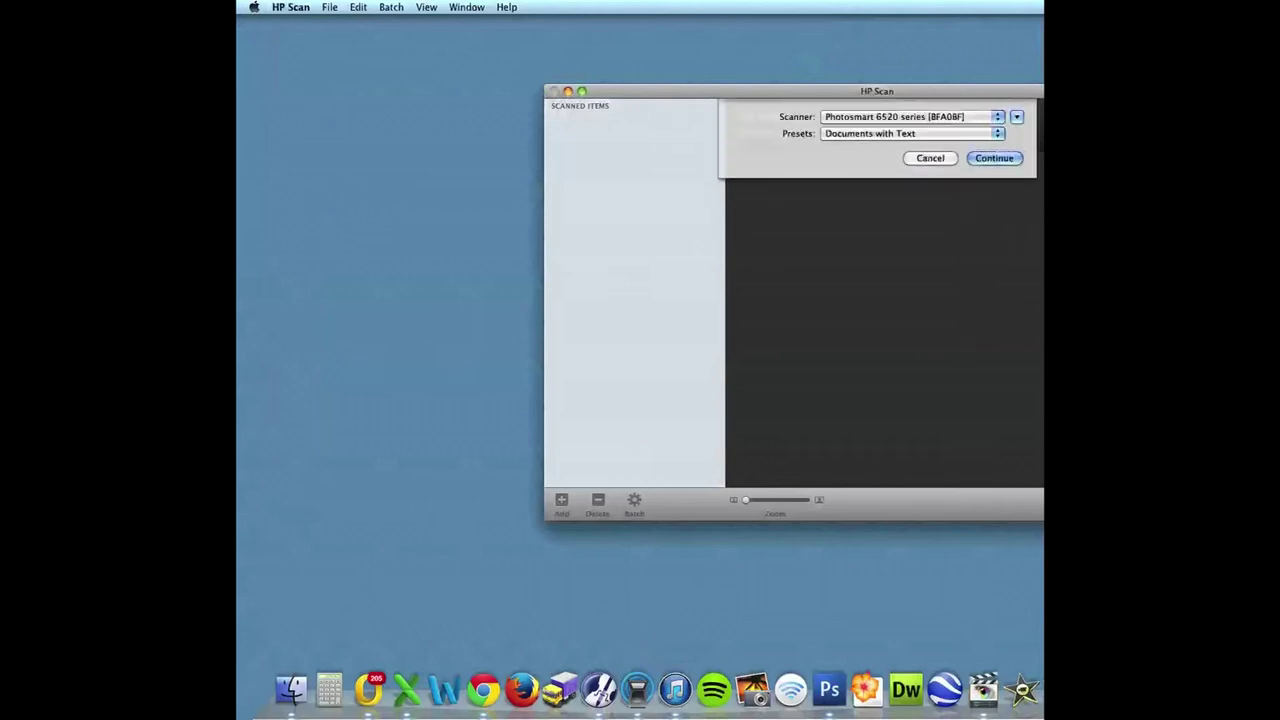
pyautogui.click(943, 135)
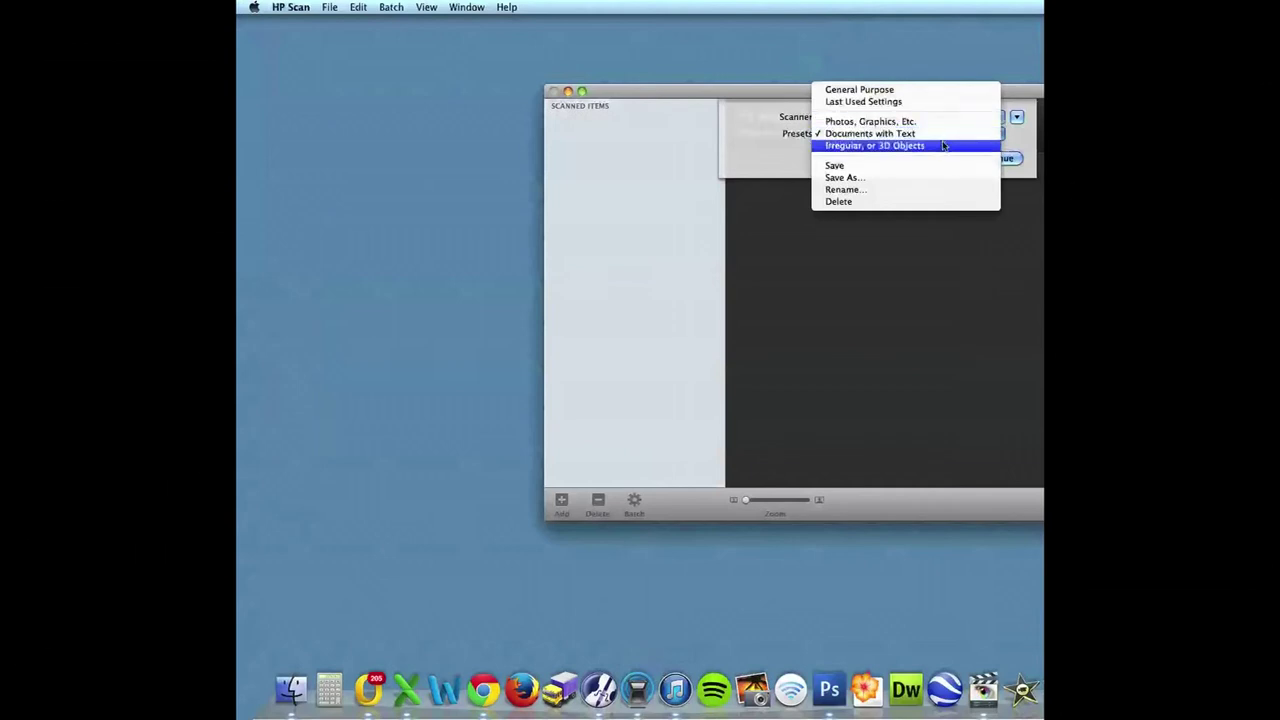
pyautogui.click(943, 135)
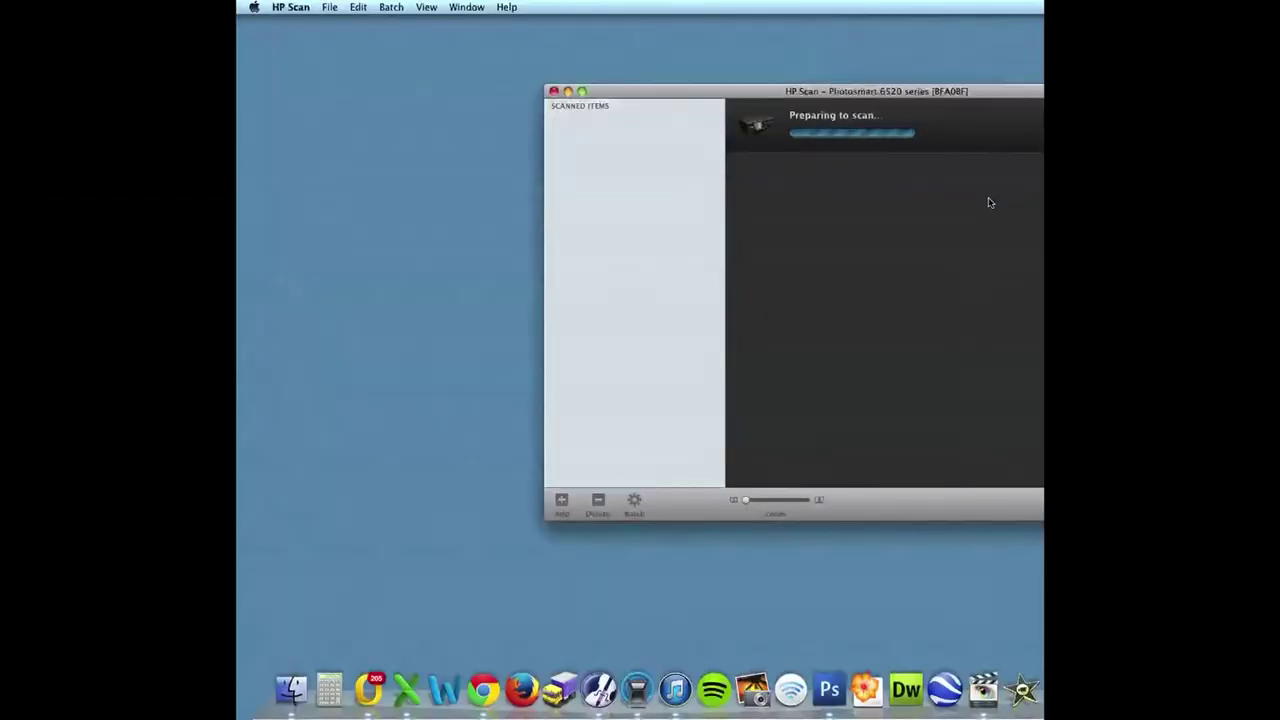
# Finish scanning the Coventry Carol page with no additional pages
pyautogui.moveTo(984, 93); pyautogui.dragTo(809, 108)
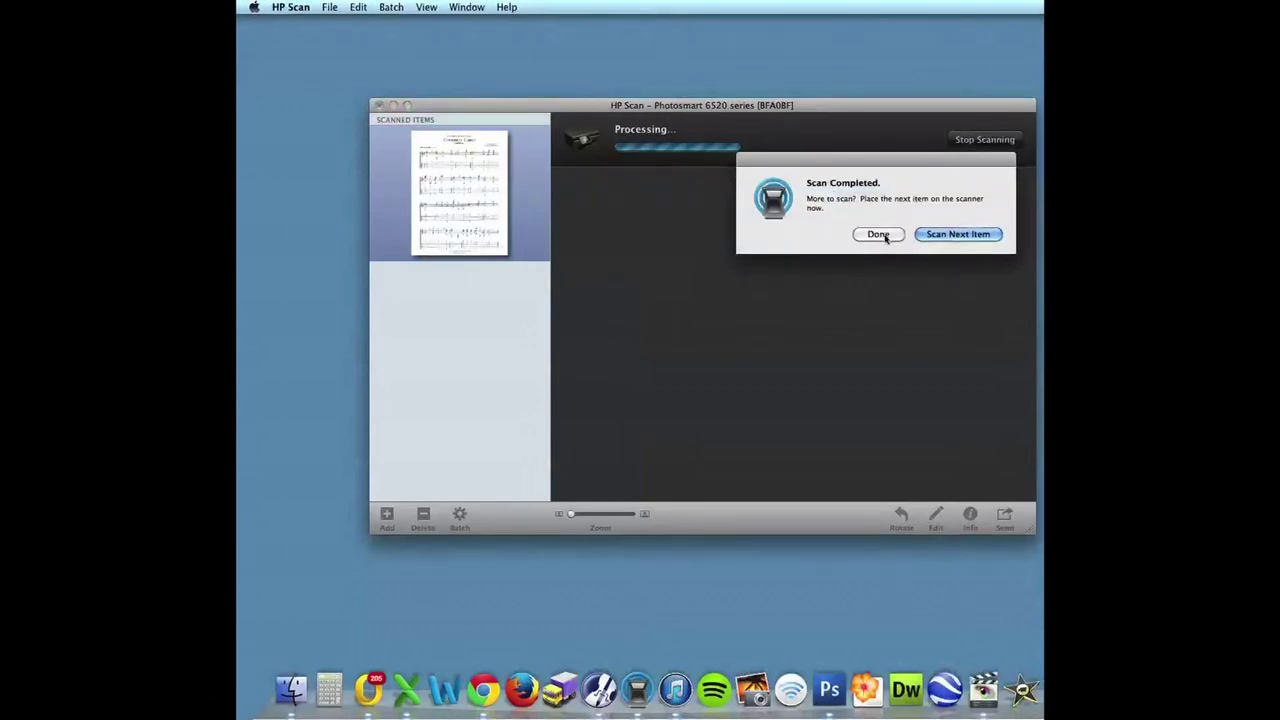
pyautogui.click(878, 234)
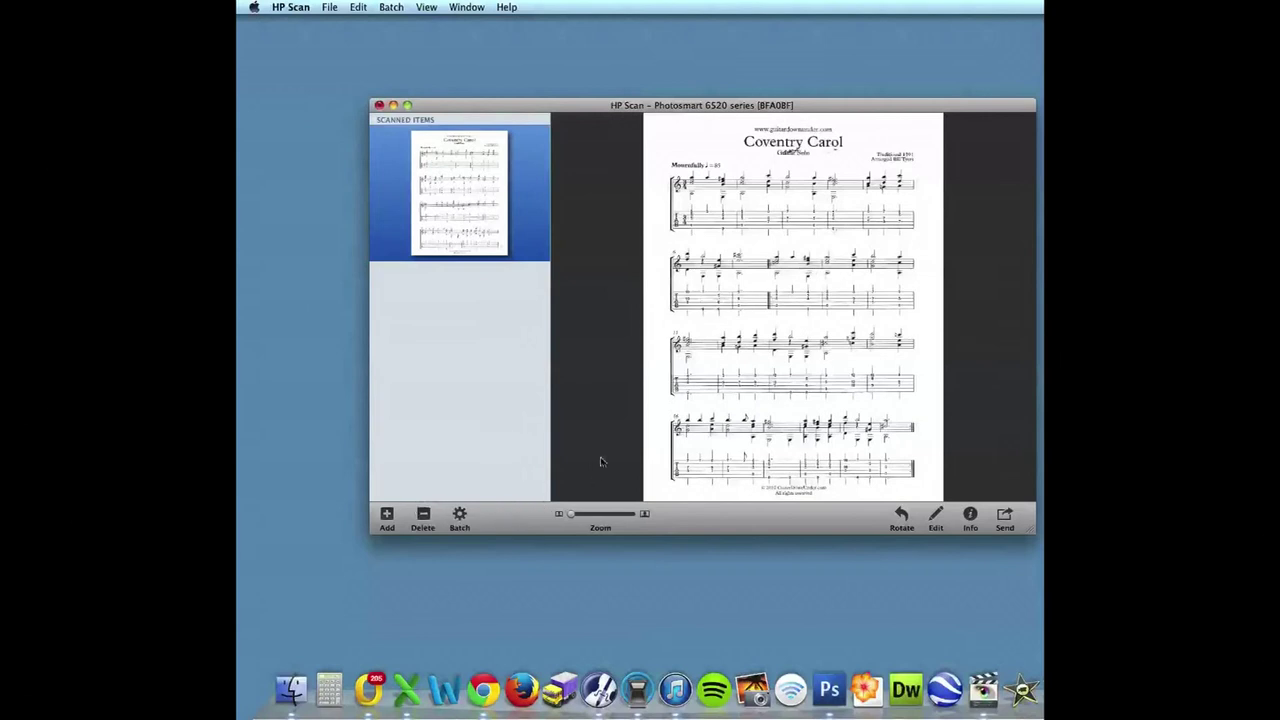
pyautogui.click(330, 8)
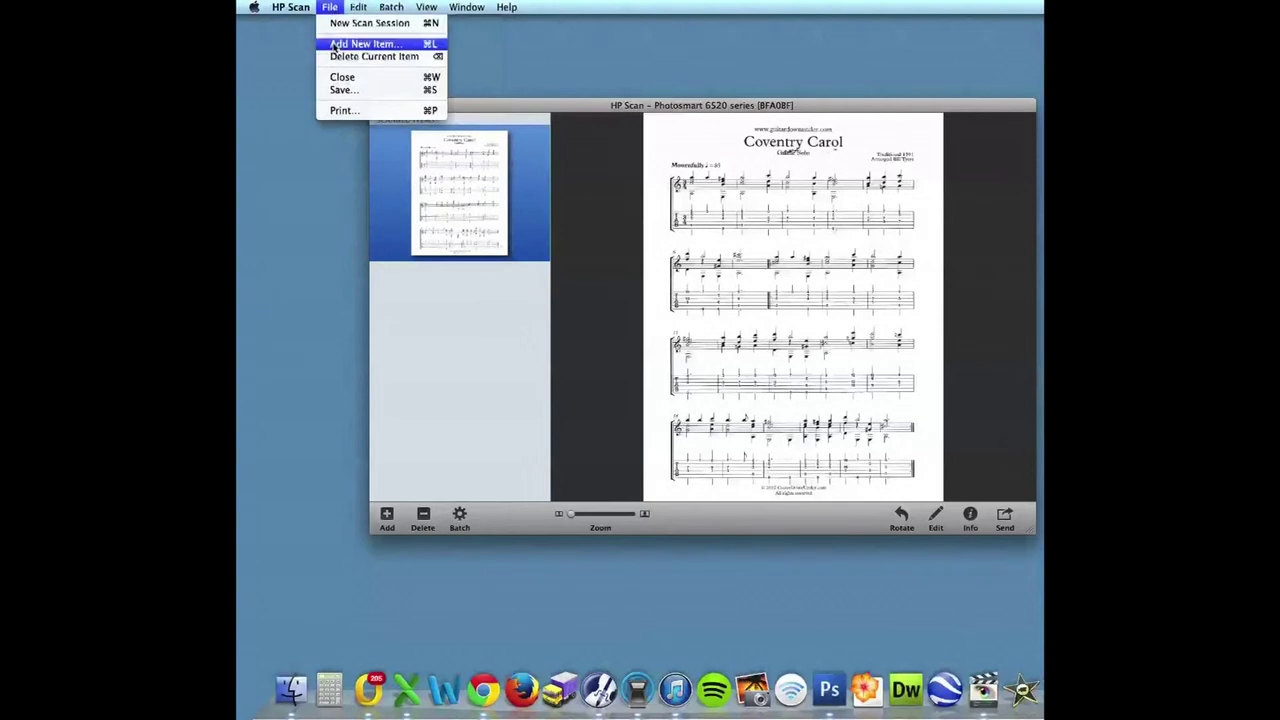
# Save the scan as PDF 'Mac Scan' in Recognition files and quit HP Scan
pyautogui.click(338, 90)
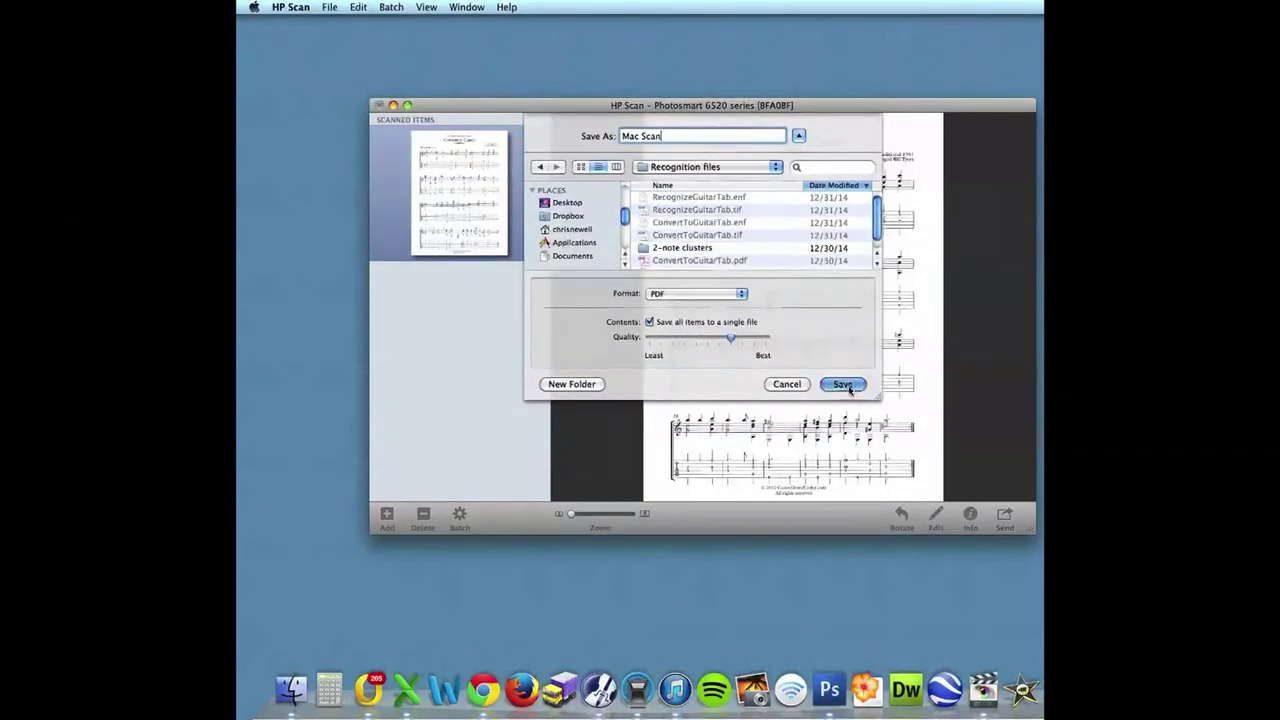
pyautogui.click(843, 384)
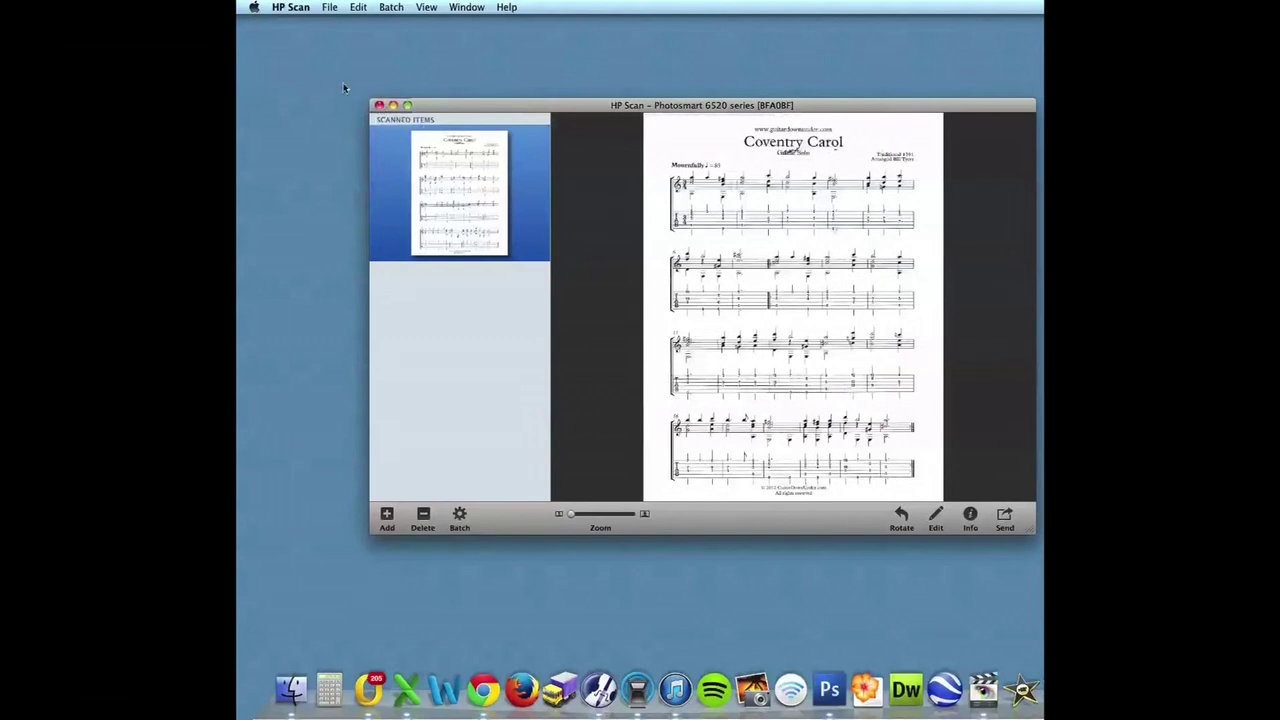
pyautogui.click(303, 9)
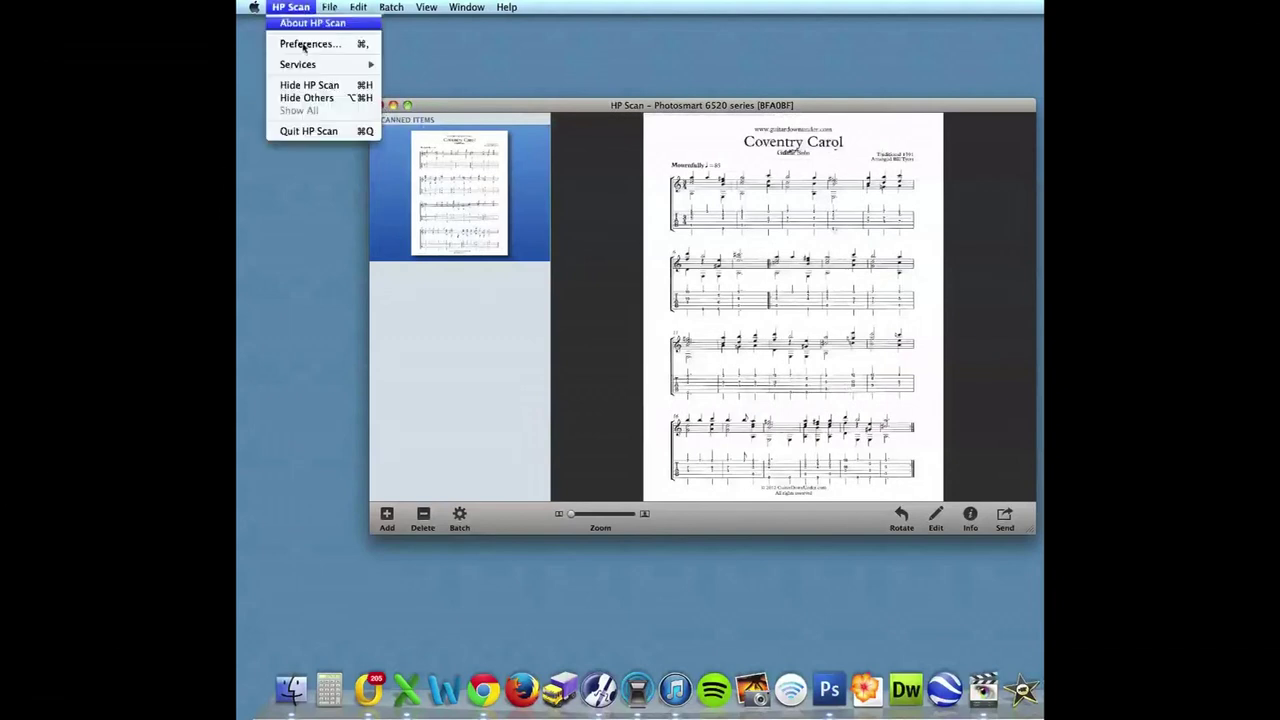
pyautogui.click(309, 131)
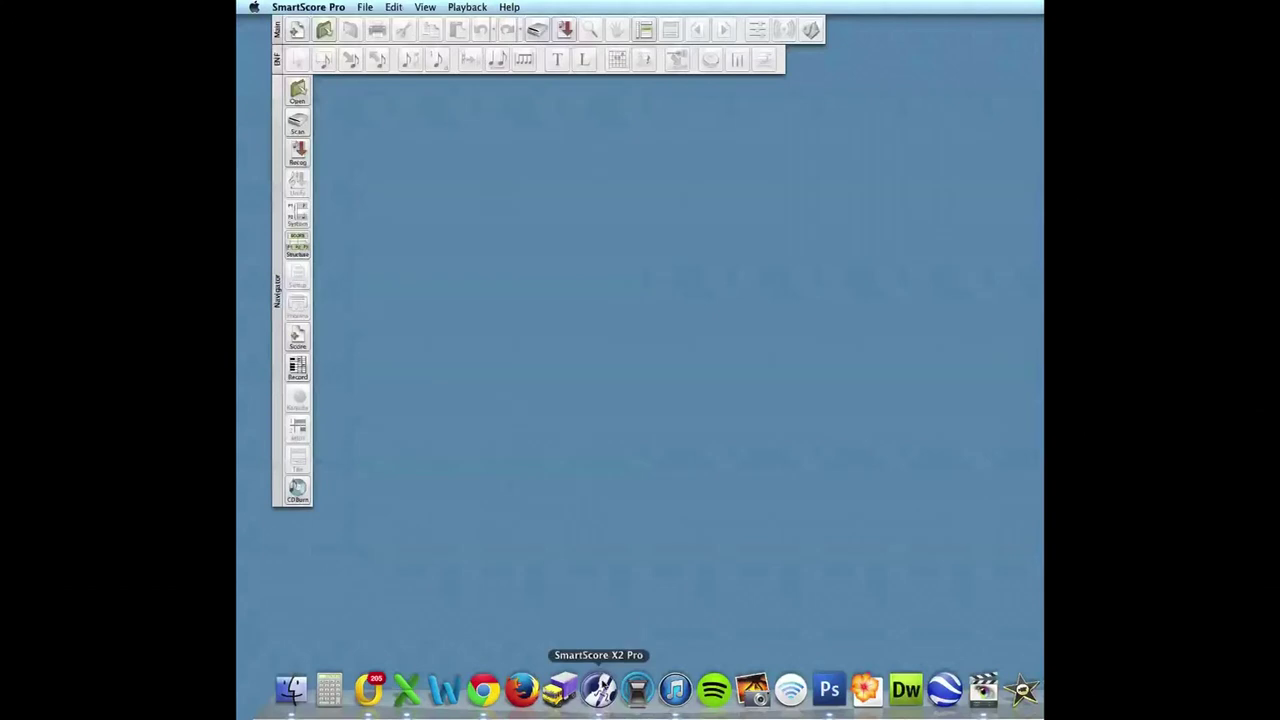
# Add Mac Scan.pdf from the Recognition files folder to the Begin Recognition list
pyautogui.click(565, 29)
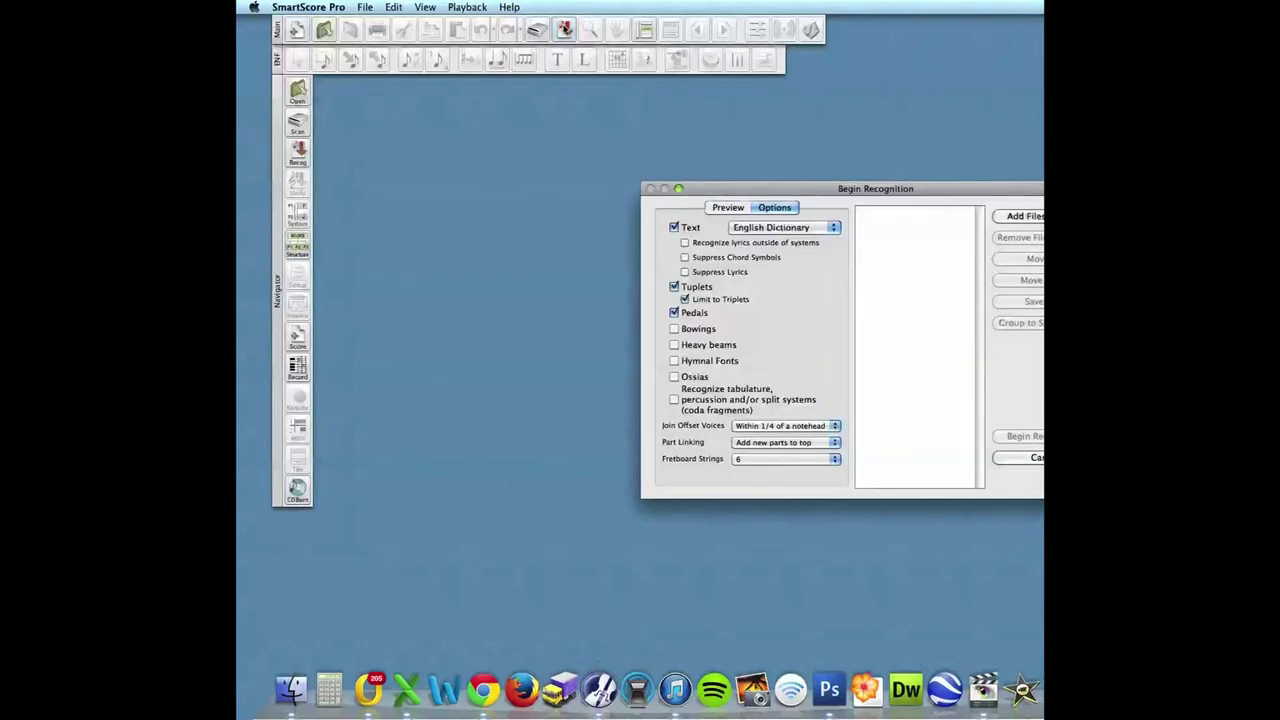
pyautogui.moveTo(955, 190); pyautogui.dragTo(722, 108)
pyautogui.click(829, 132)
pyautogui.doubleClick(604, 124)
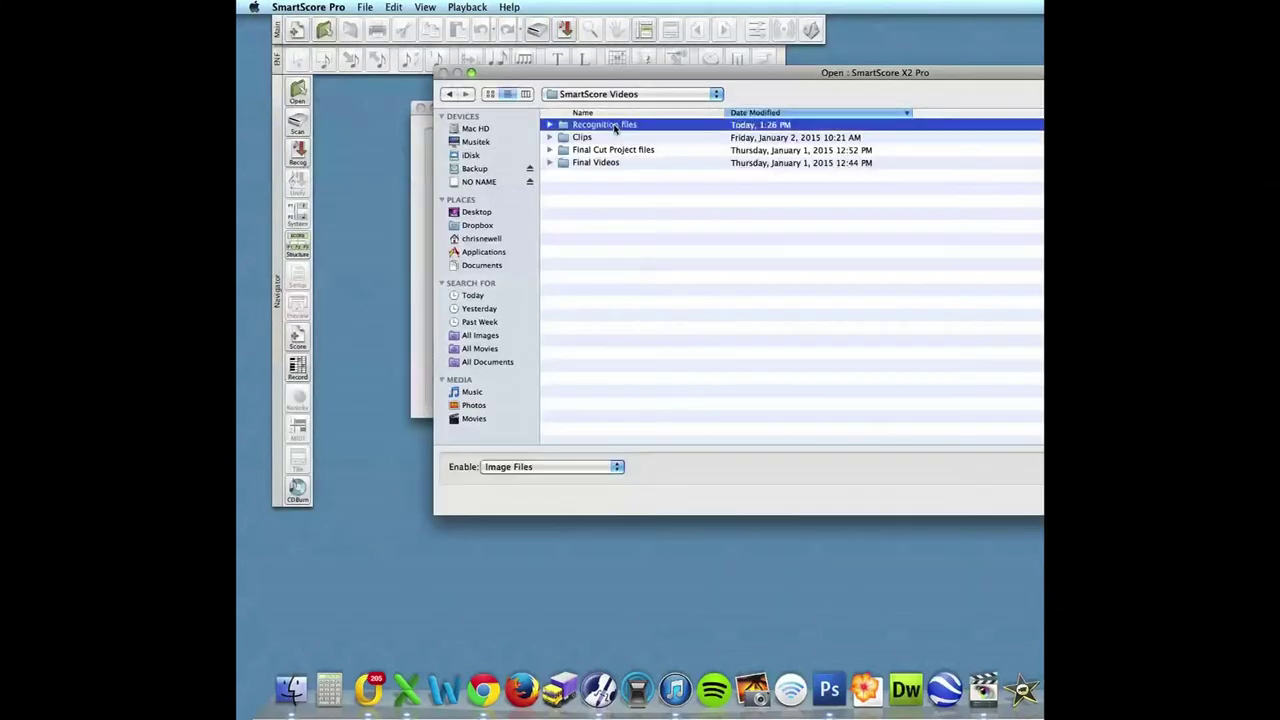
pyautogui.doubleClick(612, 125)
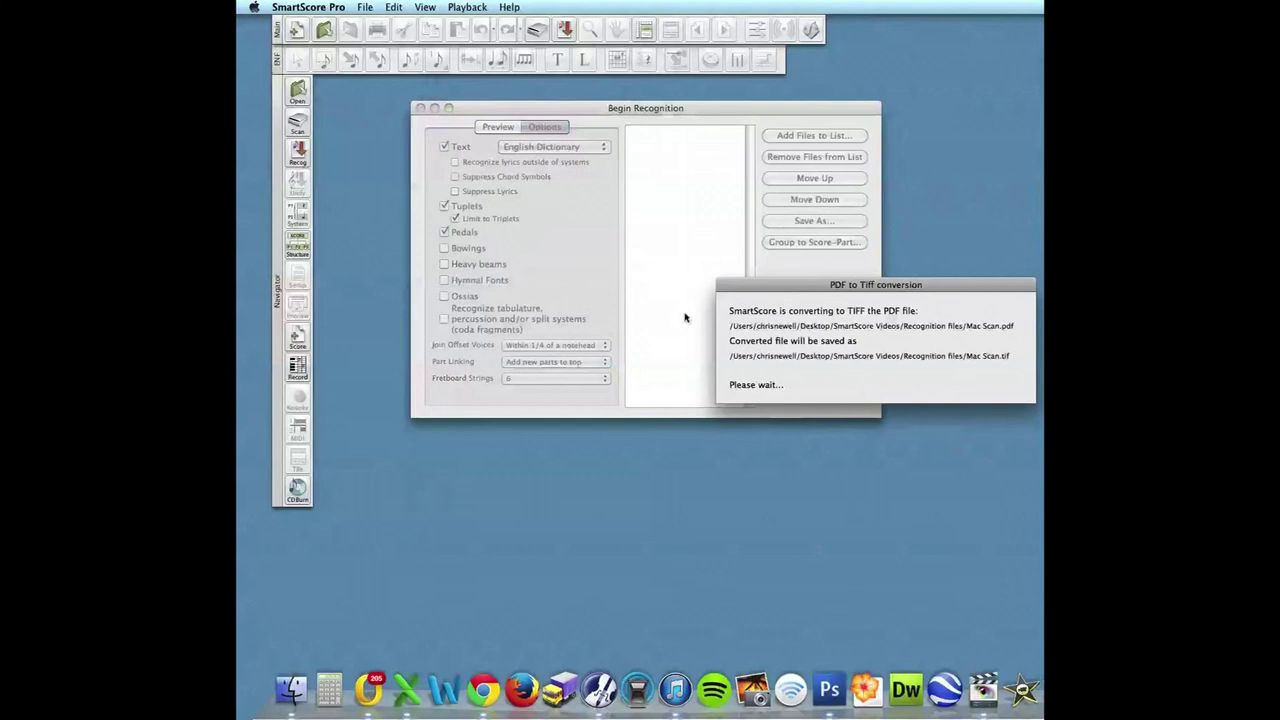
# Open the scan in the Image Editor, apply a 68% threshold, and request recognition
pyautogui.click(843, 357)
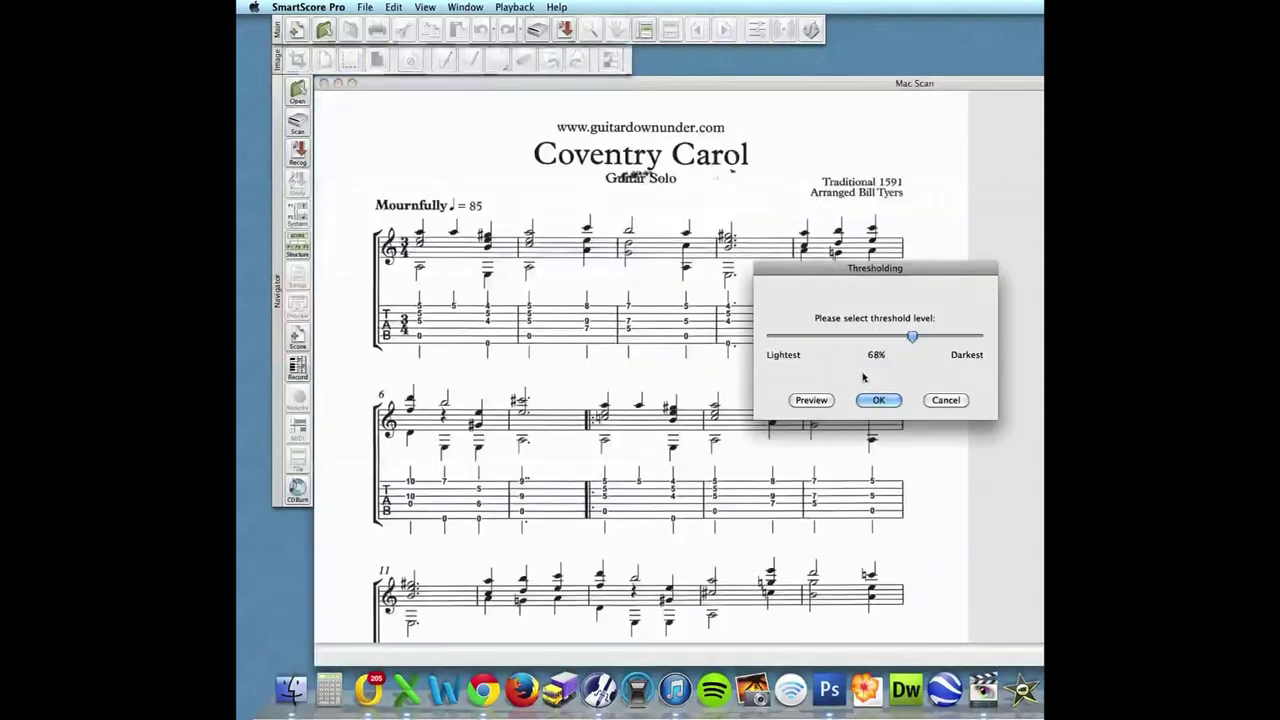
pyautogui.click(873, 402)
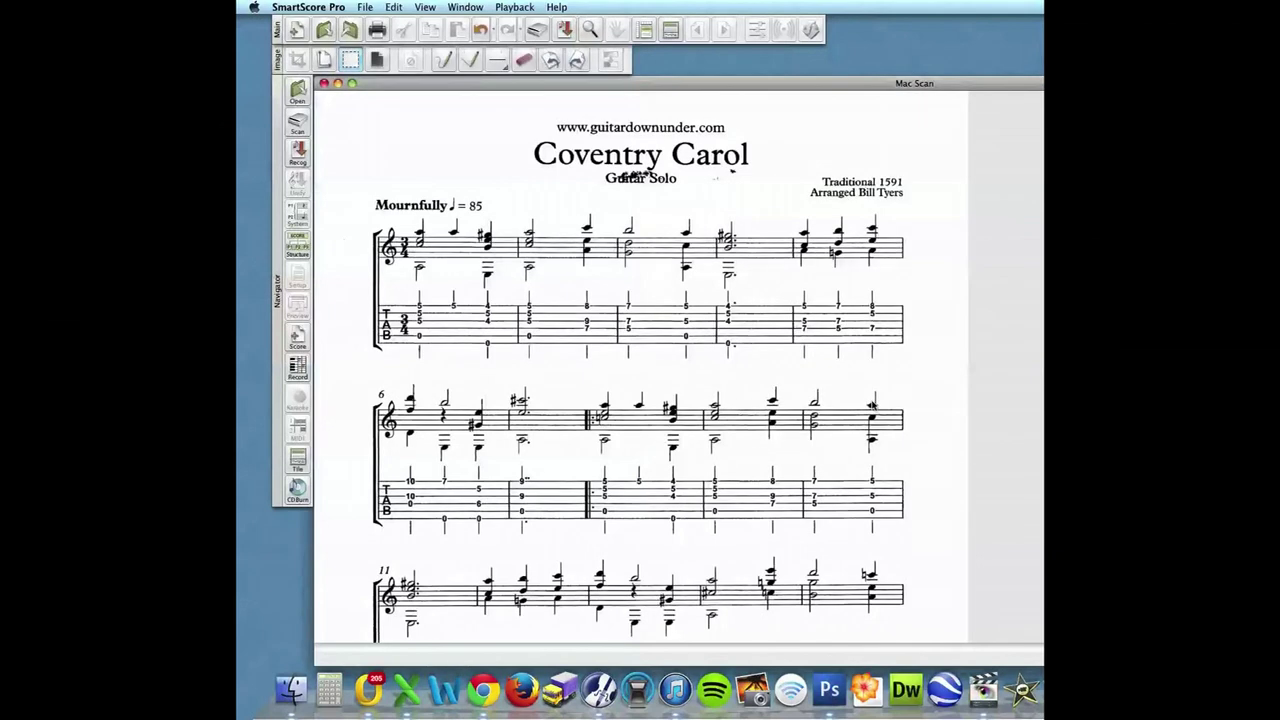
pyautogui.click(567, 30)
pyautogui.click(567, 28)
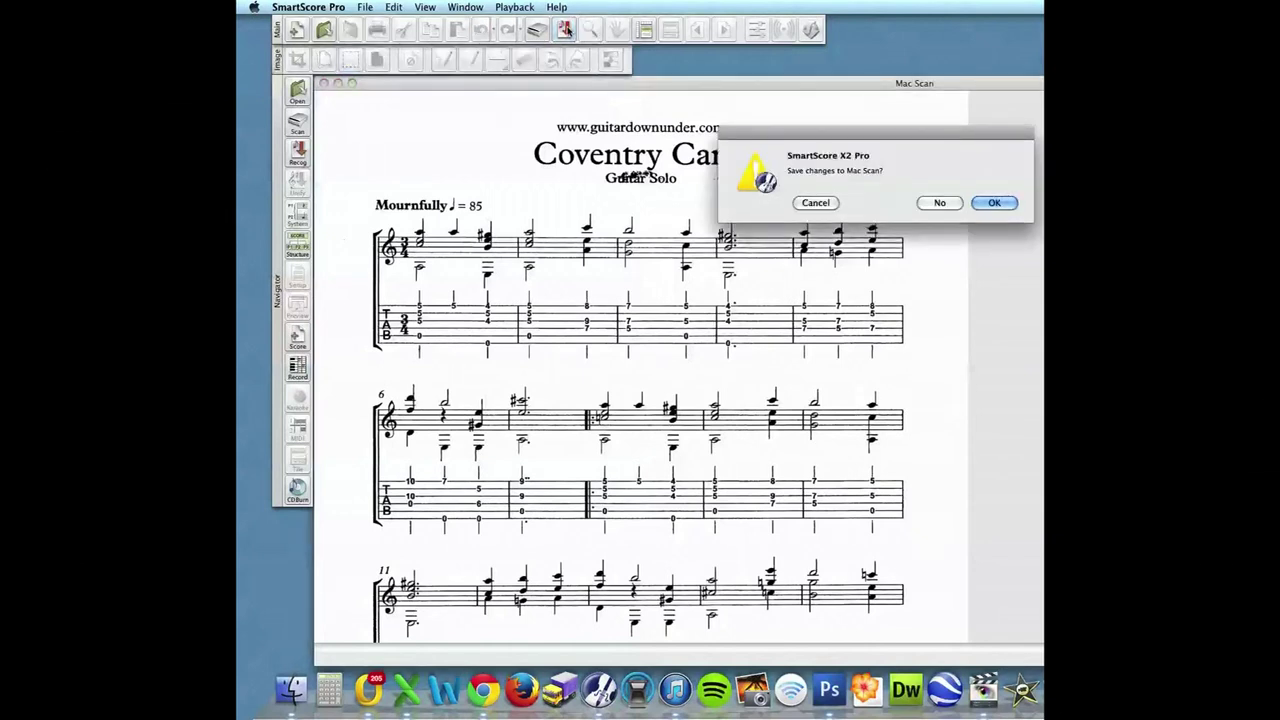
# Save changes to Mac Scan, recognize Mac Scan.tif, and open the result as editable notation
pyautogui.click(992, 203)
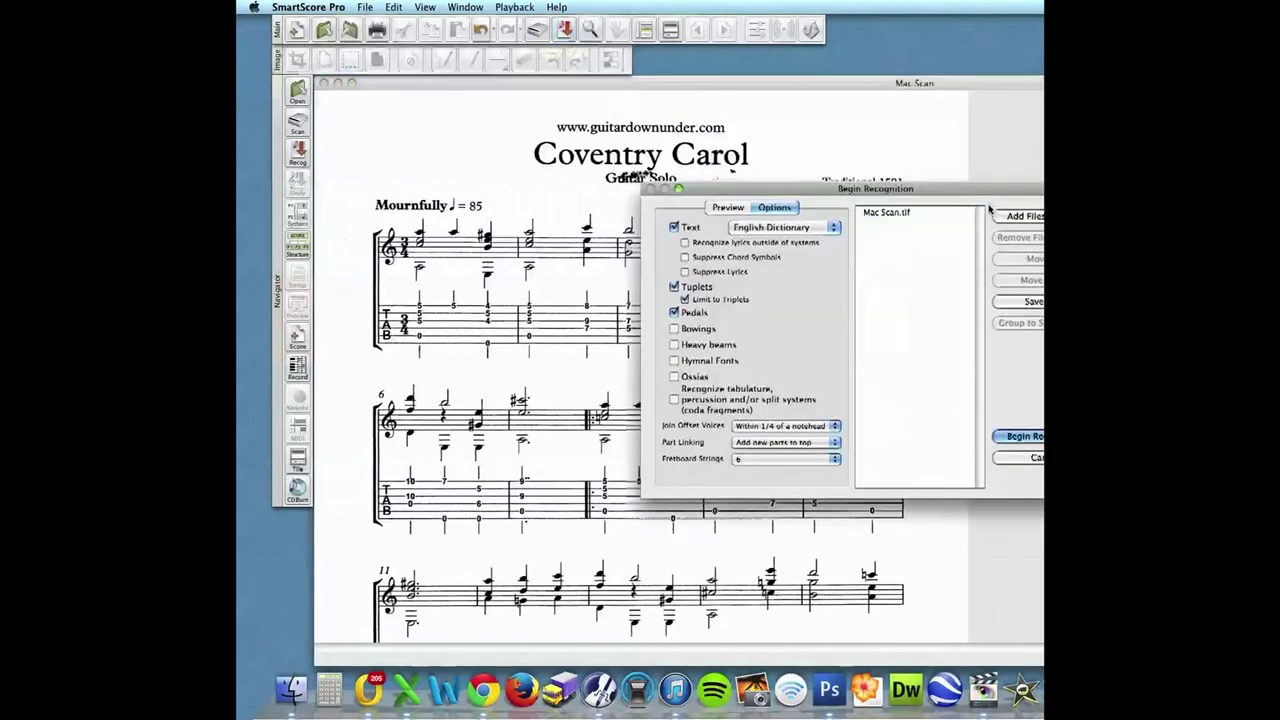
pyautogui.moveTo(953, 192); pyautogui.dragTo(726, 100)
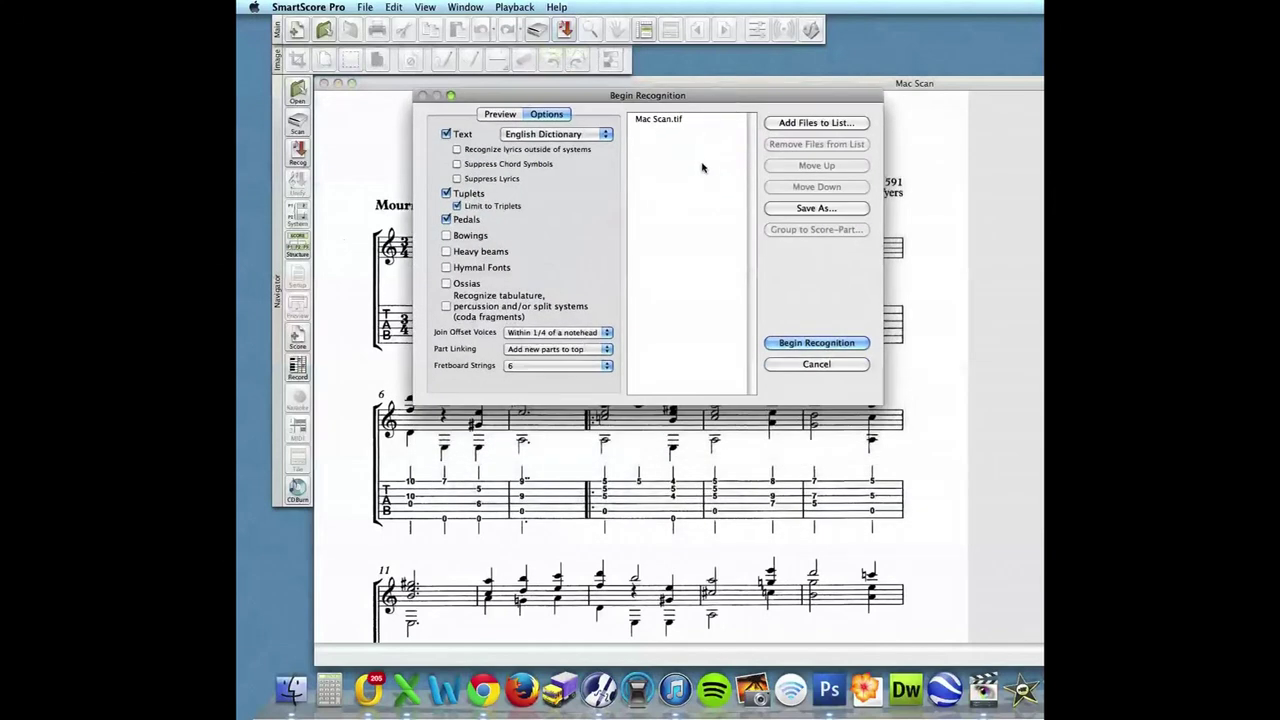
pyautogui.click(810, 344)
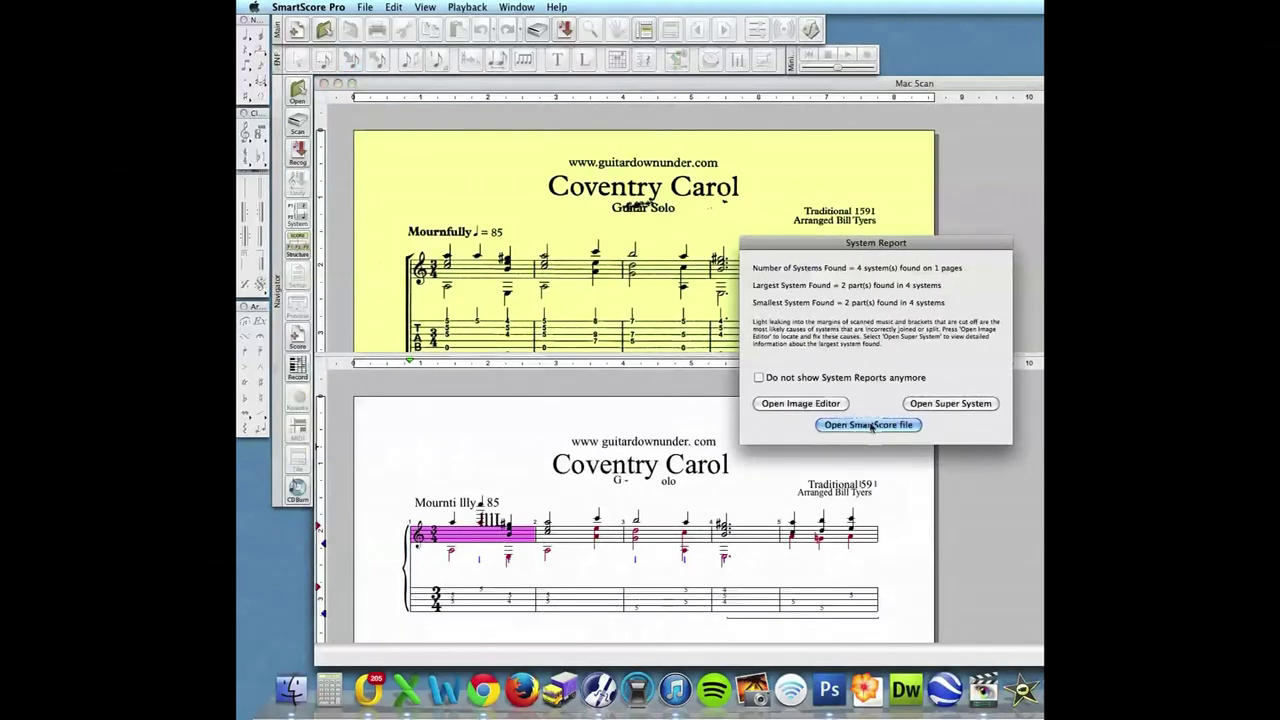
pyautogui.click(868, 425)
pyautogui.click(856, 400)
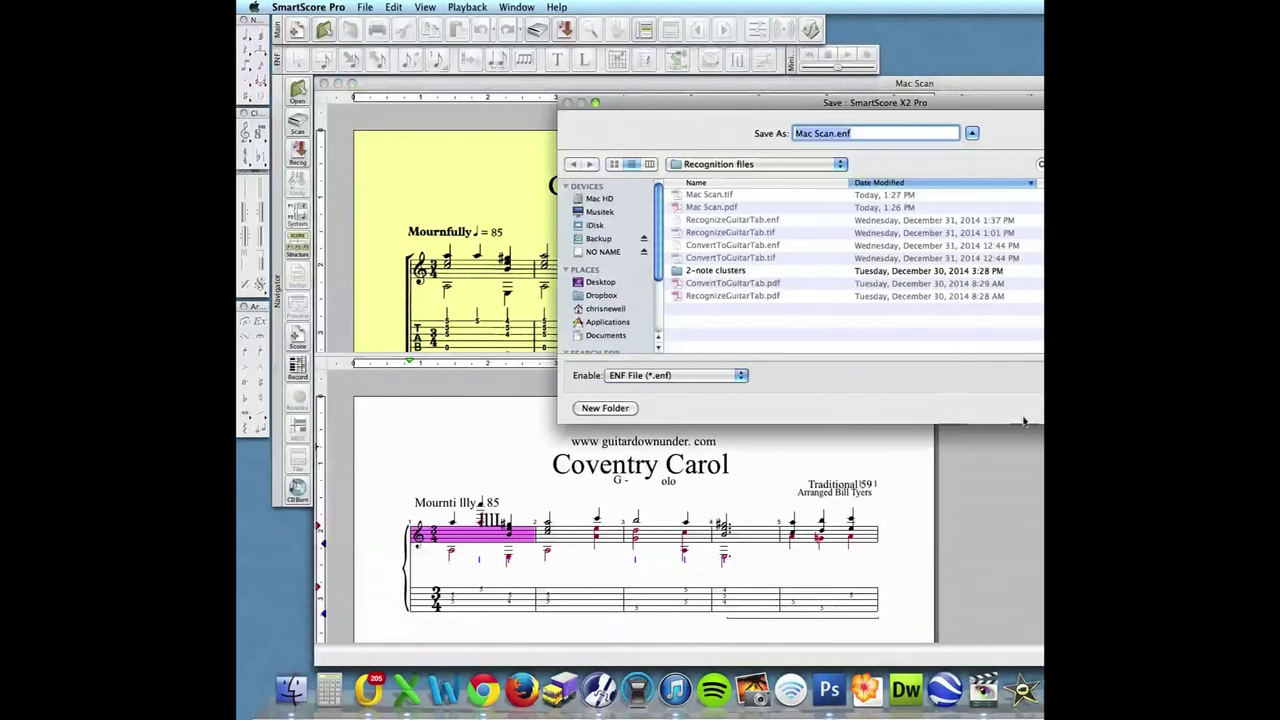
# Save the score as Mac Scan.enf and erase the stray 'G -' text beneath the title
pyautogui.press('Return')
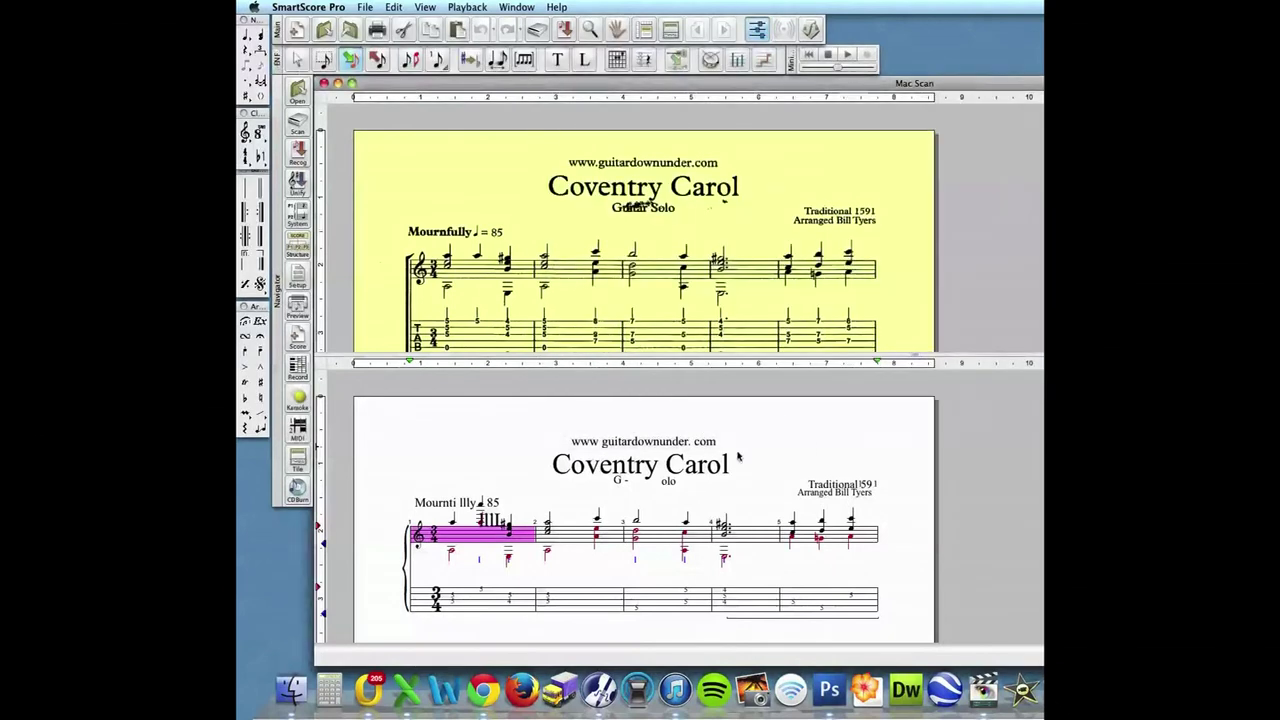
pyautogui.press('e')
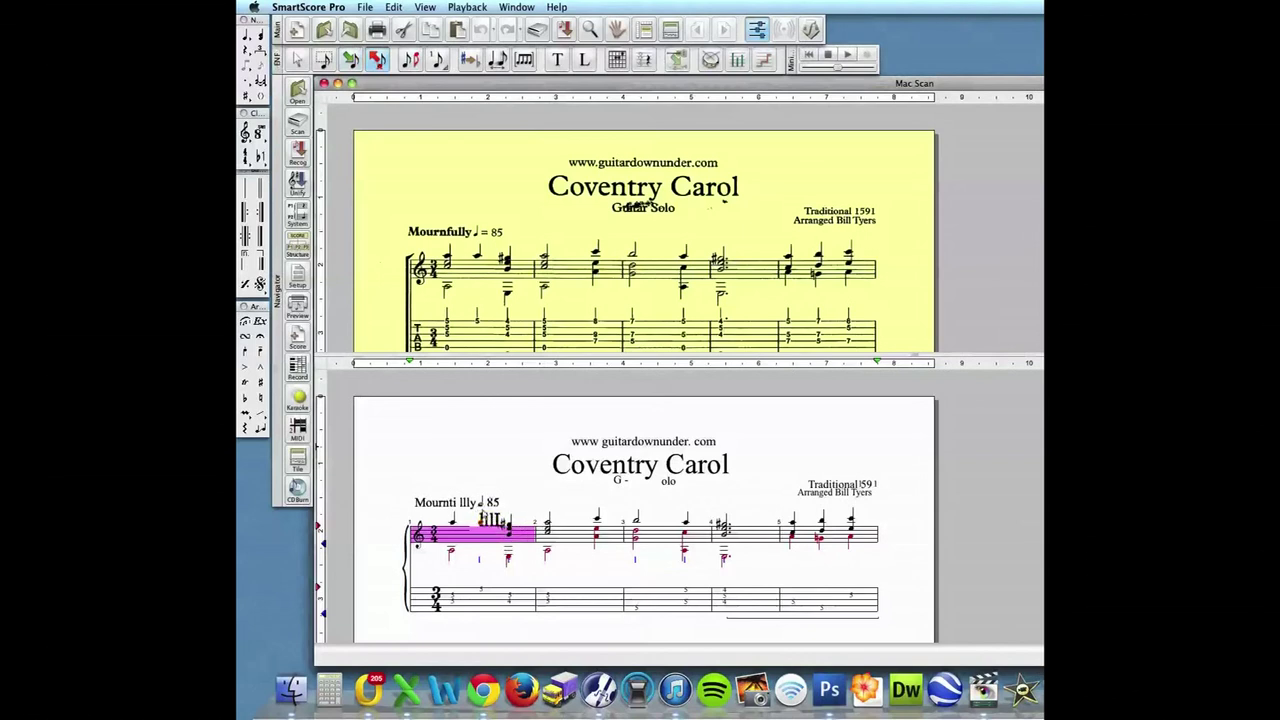
pyautogui.click(481, 505)
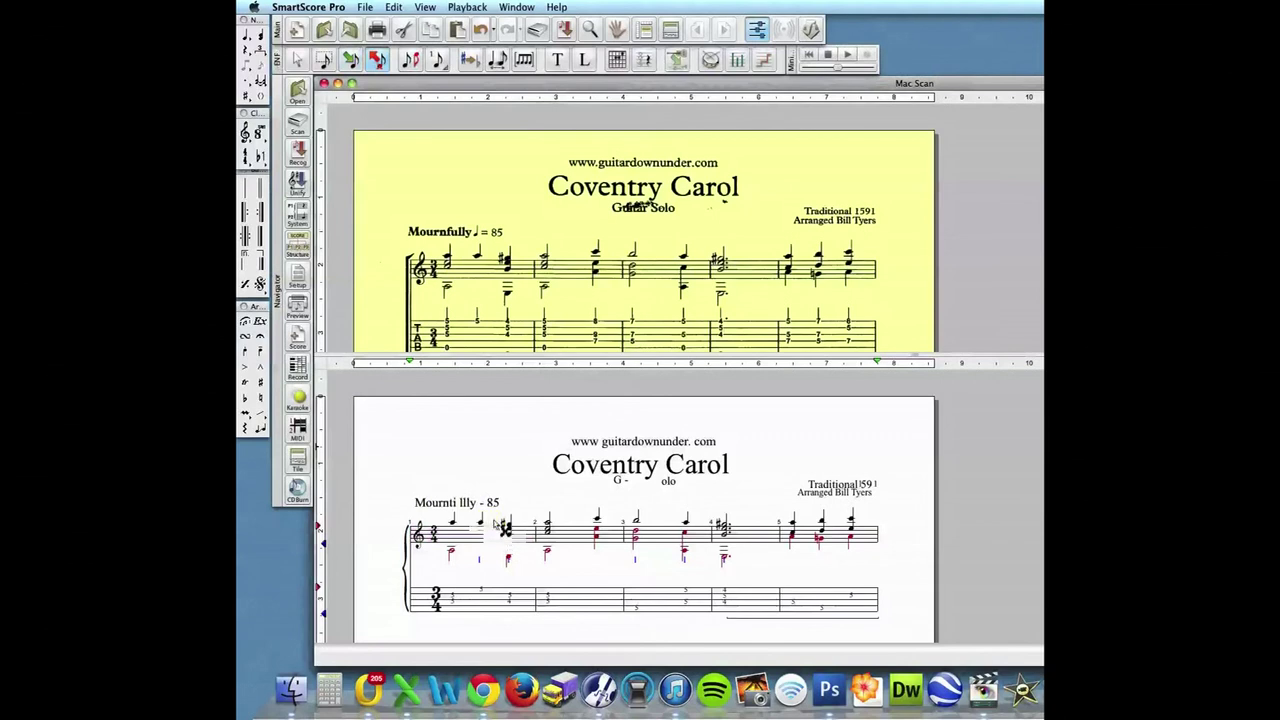
pyautogui.click(621, 482)
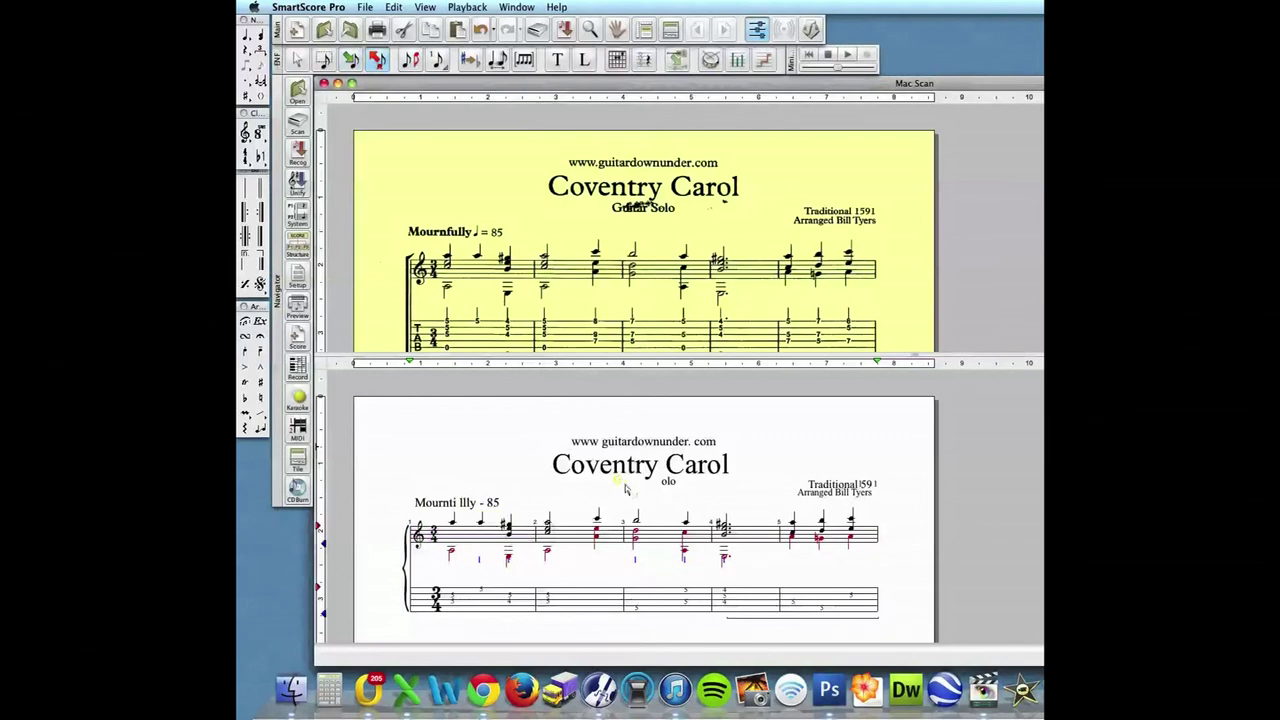